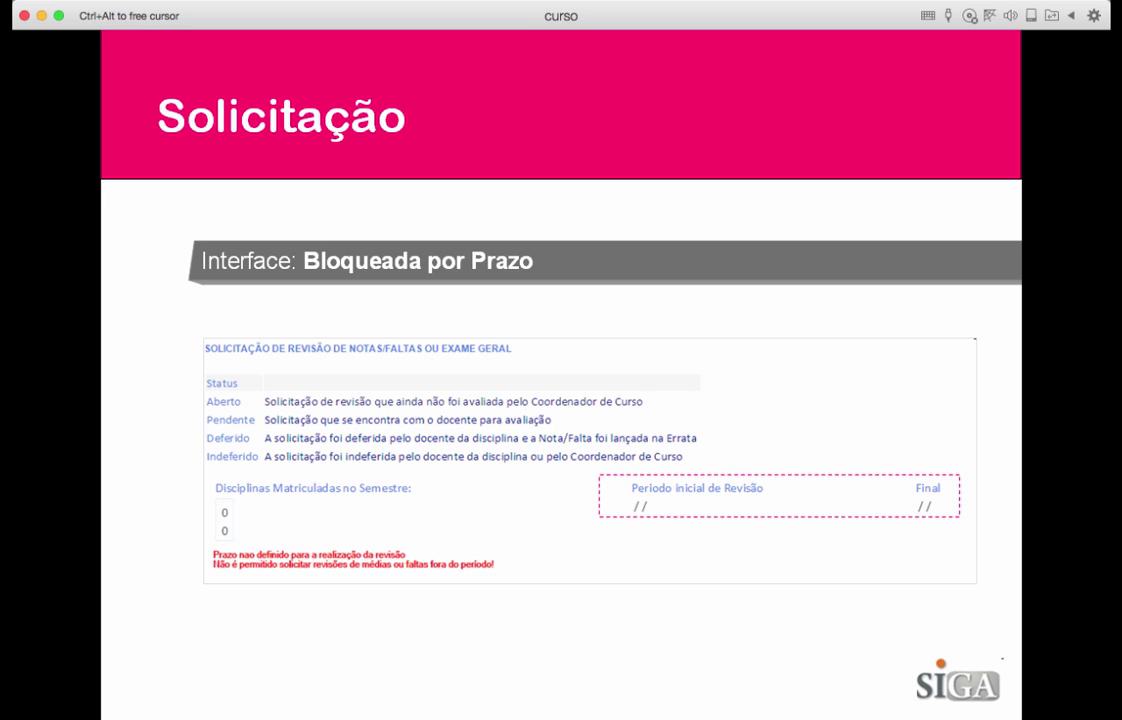
pyautogui.press('Right')
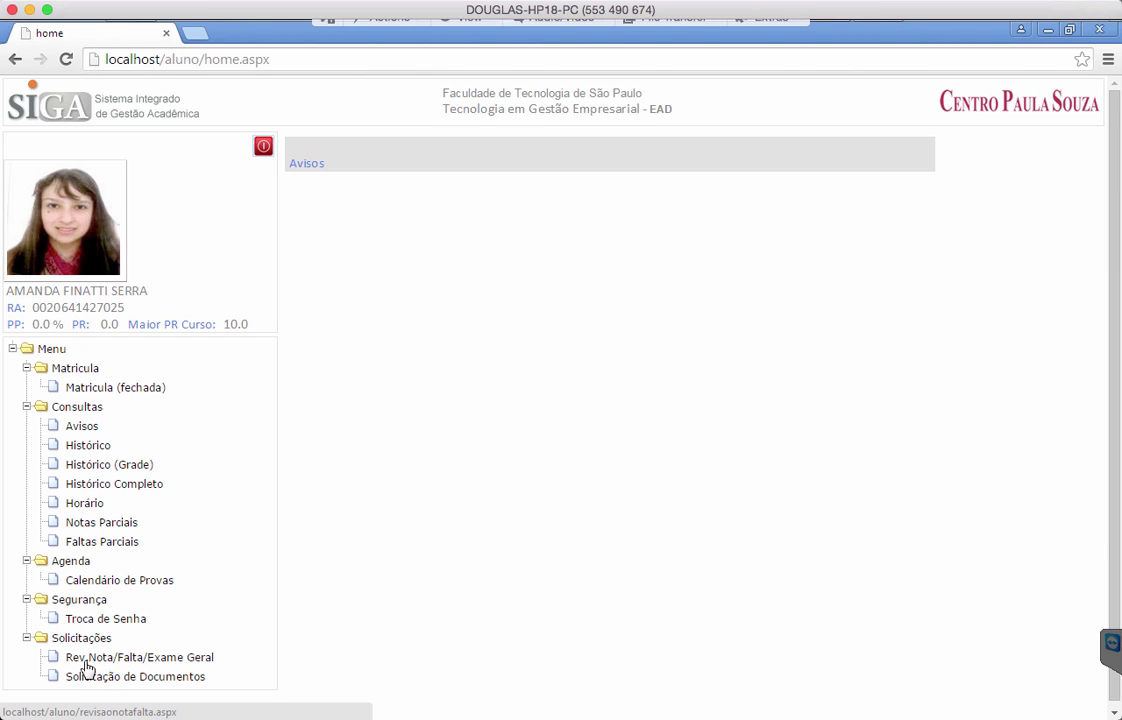
# - Open the Rev.Nota/Falta/Exame Geral page, choose Revisão de Nota for discipline MAT020 and open its request form
pyautogui.click(148, 660)
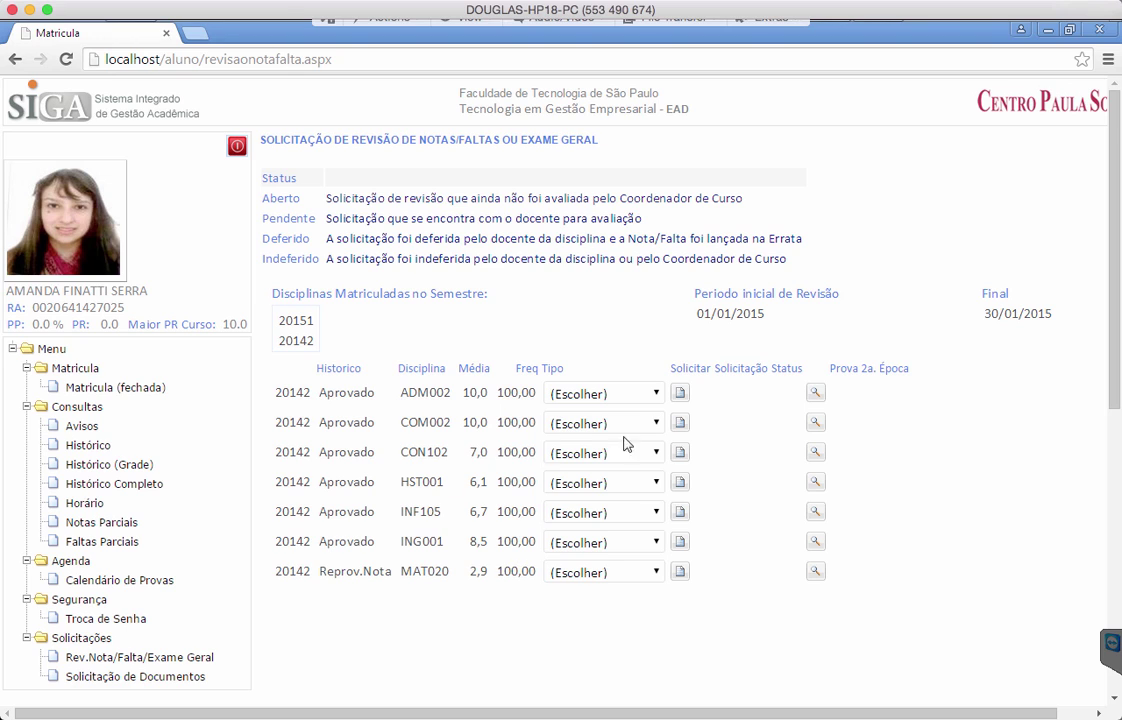
pyautogui.moveTo(492, 575); pyautogui.dragTo(468, 573)
pyautogui.click(490, 582)
pyautogui.click(656, 574)
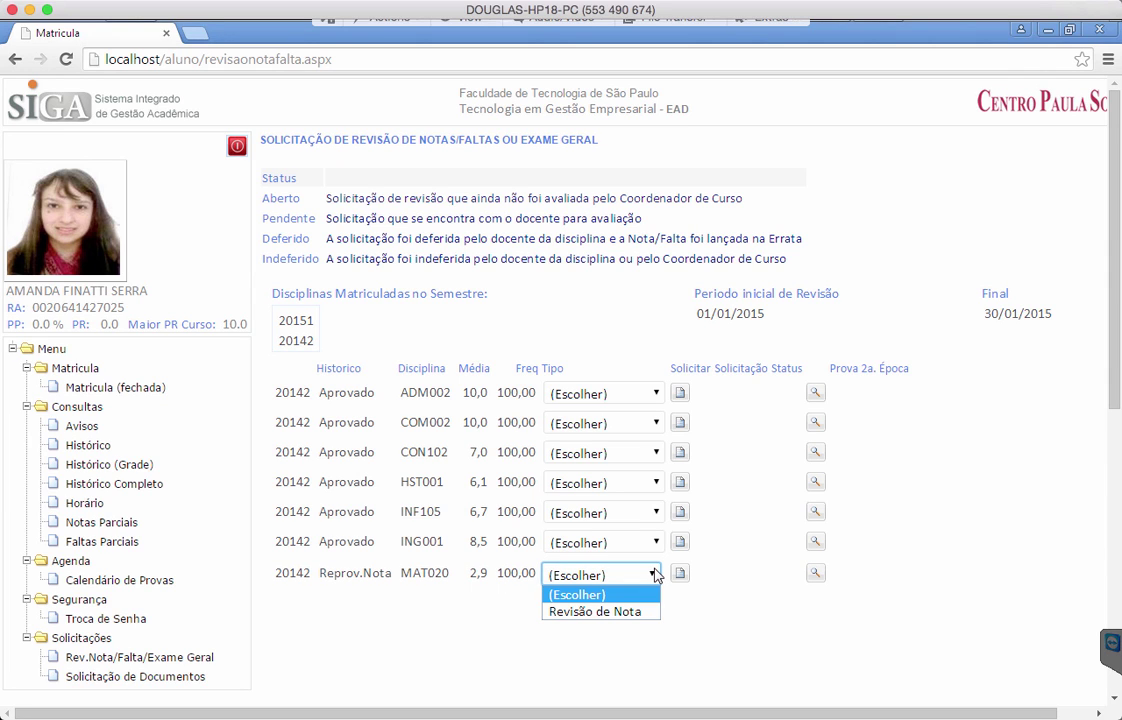
pyautogui.click(582, 612)
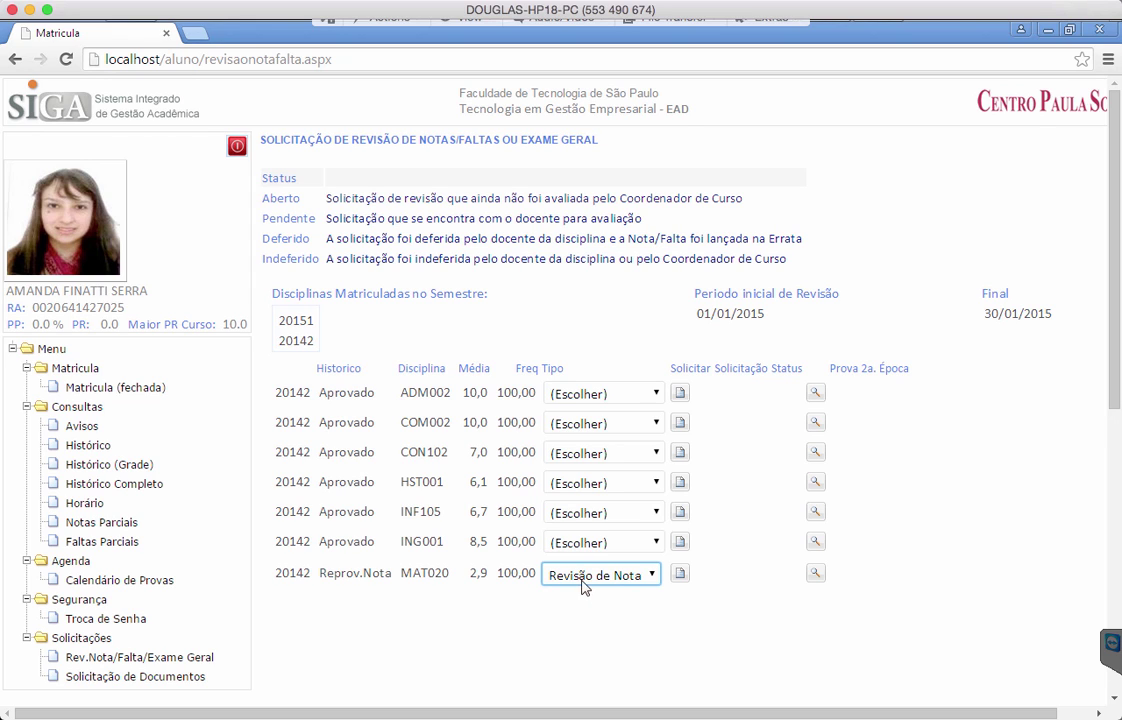
pyautogui.click(680, 576)
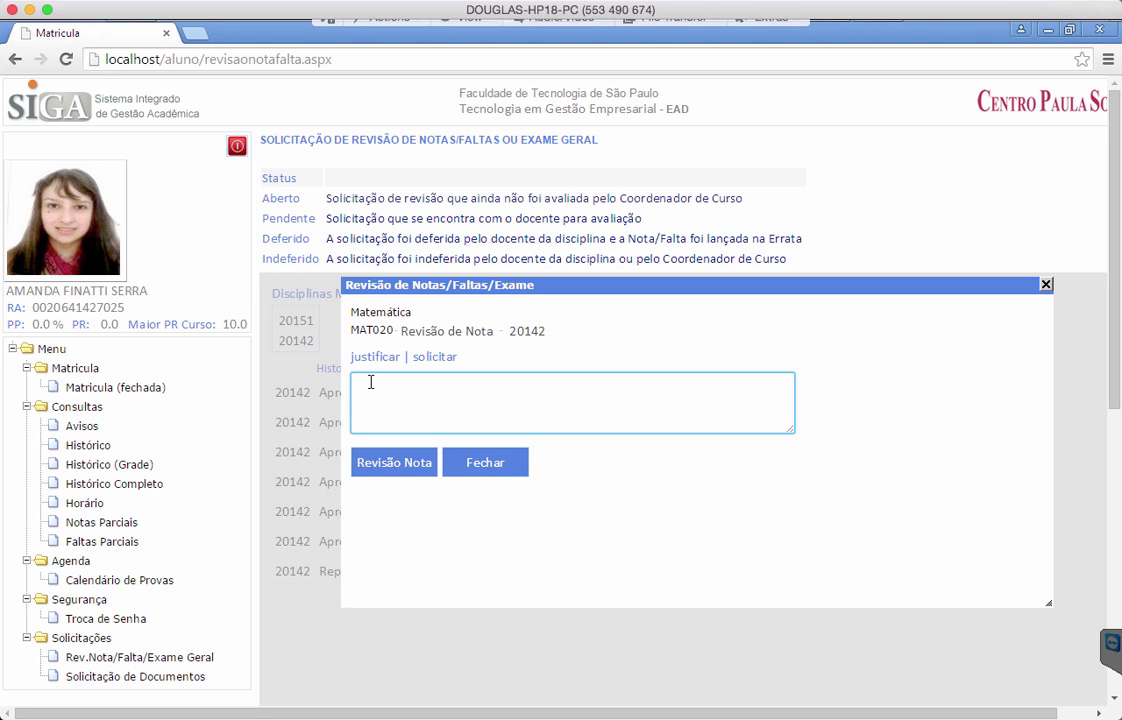
# - Submit the MAT020 grade review justified with "solicito por gentileza a revisao da minha nota, pois no AVA o professor me disse que era 7,5"
pyautogui.write('solicito por gentileza a revisao da minha ')
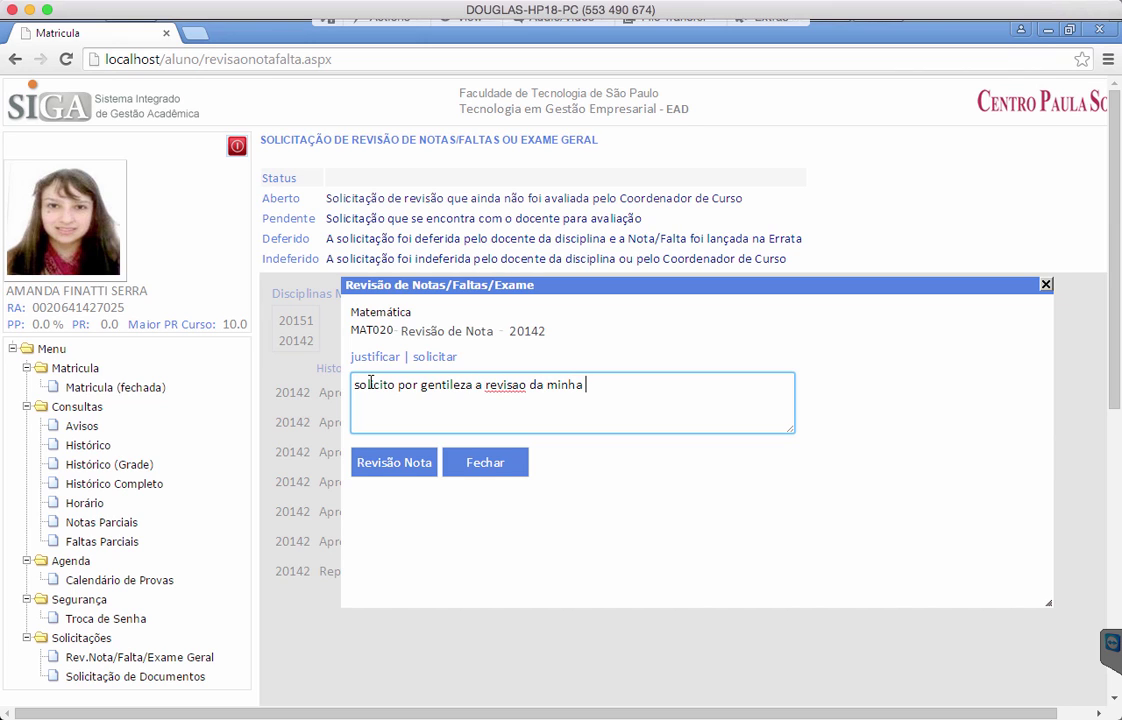
pyautogui.write('nota, pois ')
pyautogui.write('no AACA')
pyautogui.press('BackSpace')
pyautogui.press('BackSpace')
pyautogui.press('BackSpace')
pyautogui.write('VA o ')
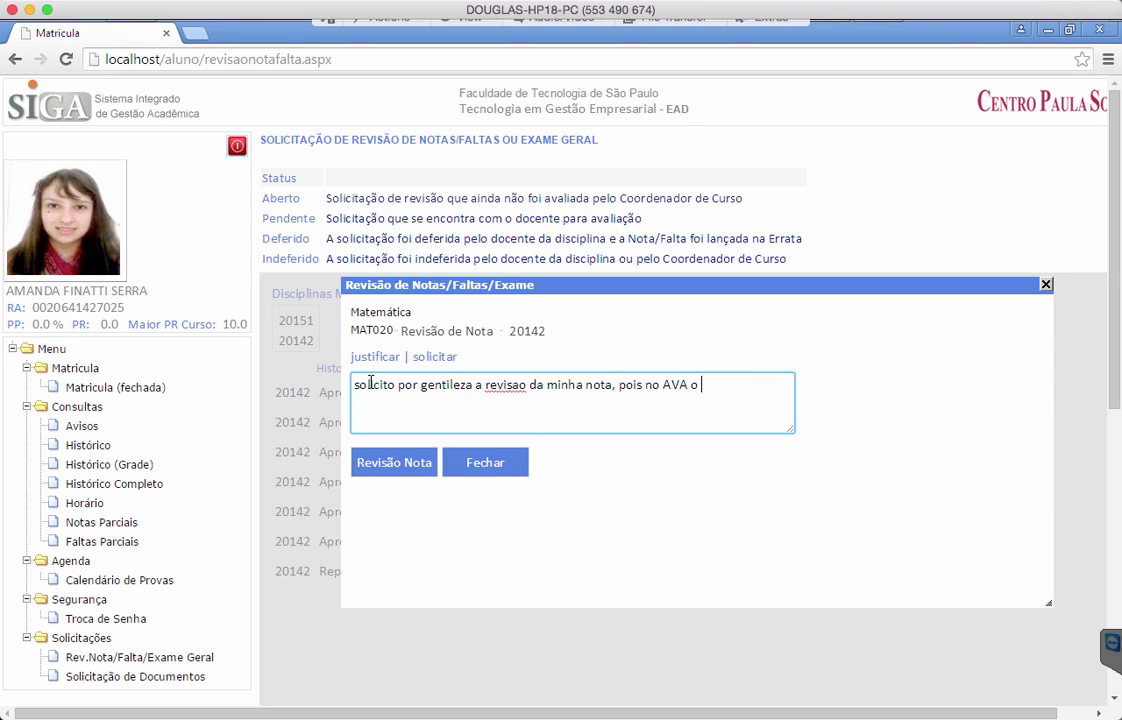
pyautogui.write('professor me diss')
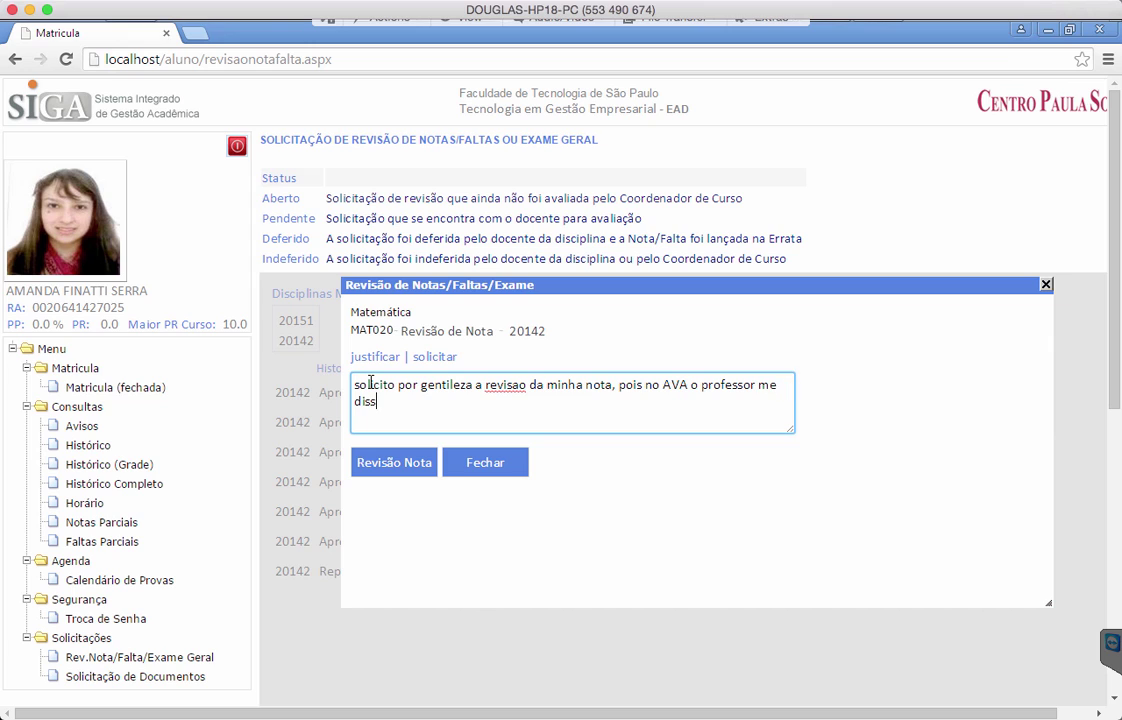
pyautogui.write('e que era 7,5')
pyautogui.click(394, 466)
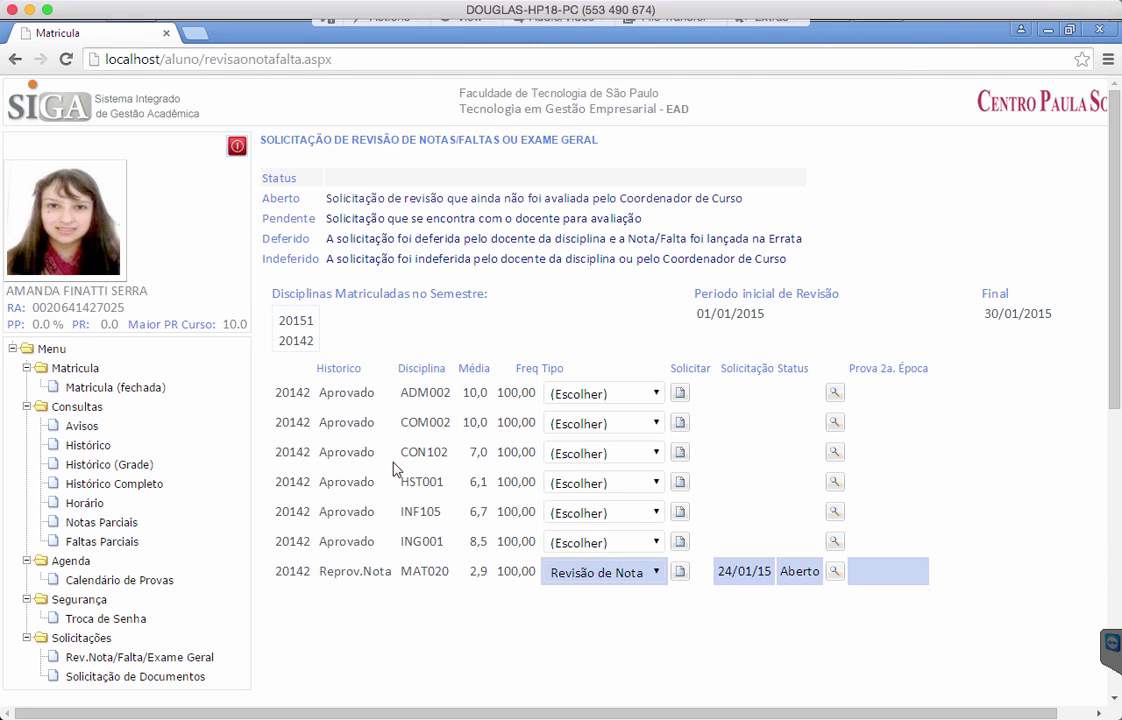
pyautogui.doubleClick(800, 571)
pyautogui.click(817, 602)
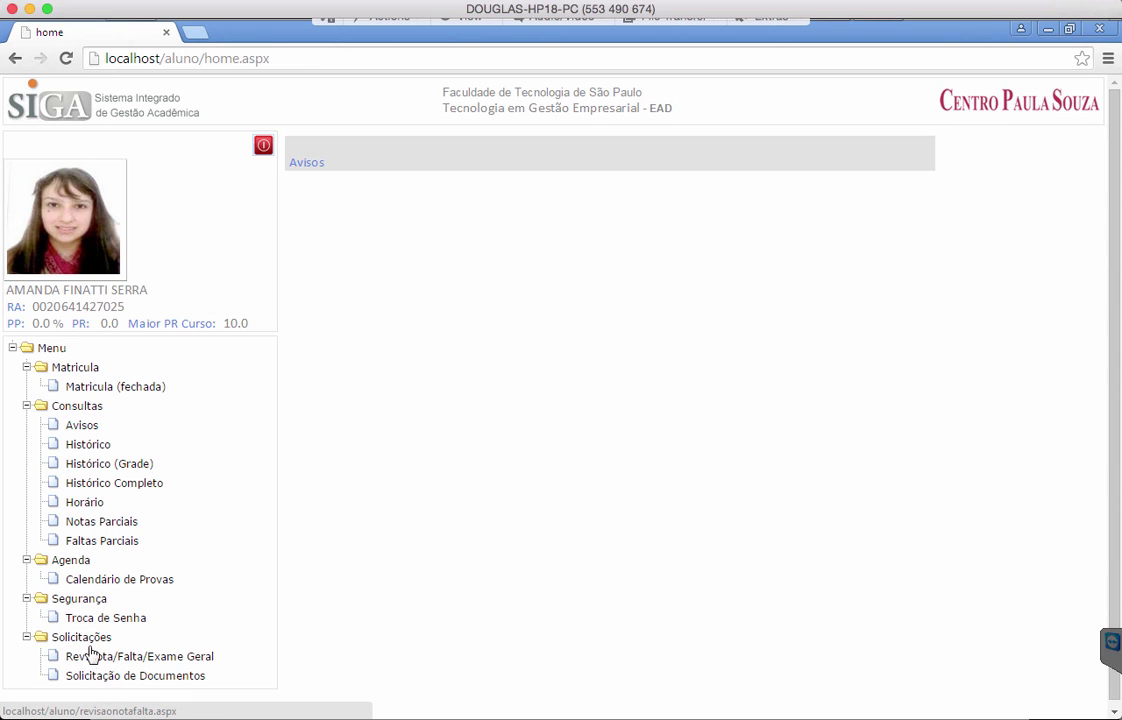
# - Reopen the Rev.Nota/Falta/Exame Geral page and examine MAT020's average, request status and the opinion given on the review
pyautogui.click(120, 657)
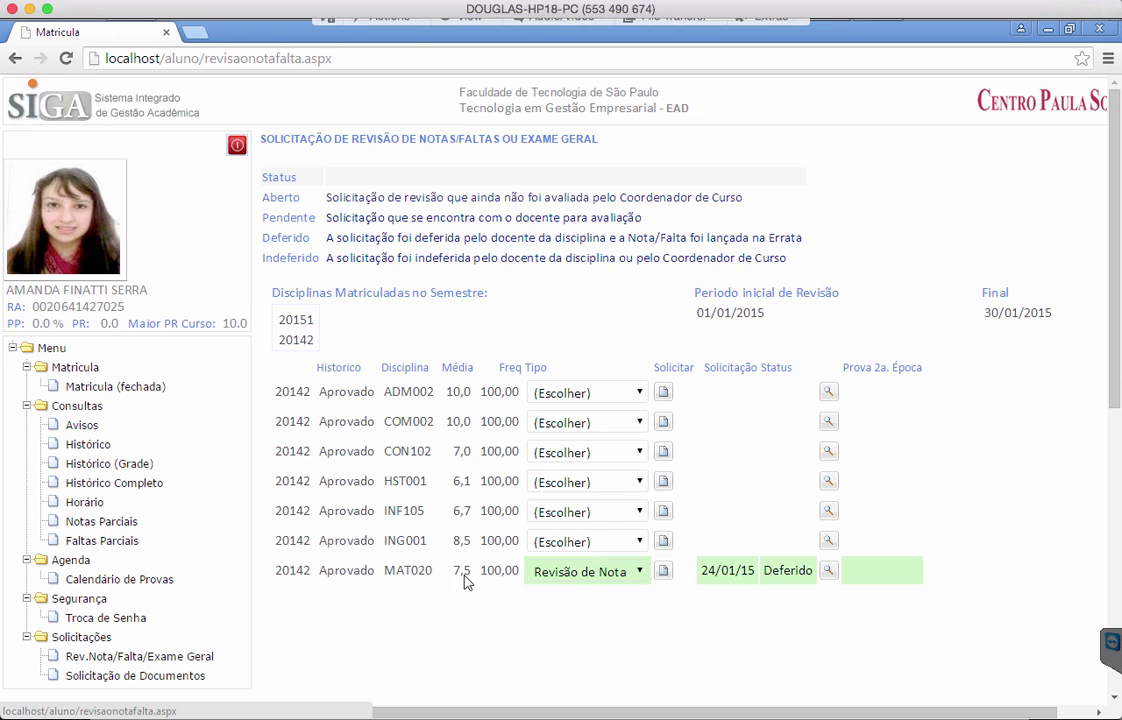
pyautogui.moveTo(469, 572); pyautogui.dragTo(455, 571)
pyautogui.scroll(-1, 445, 565)
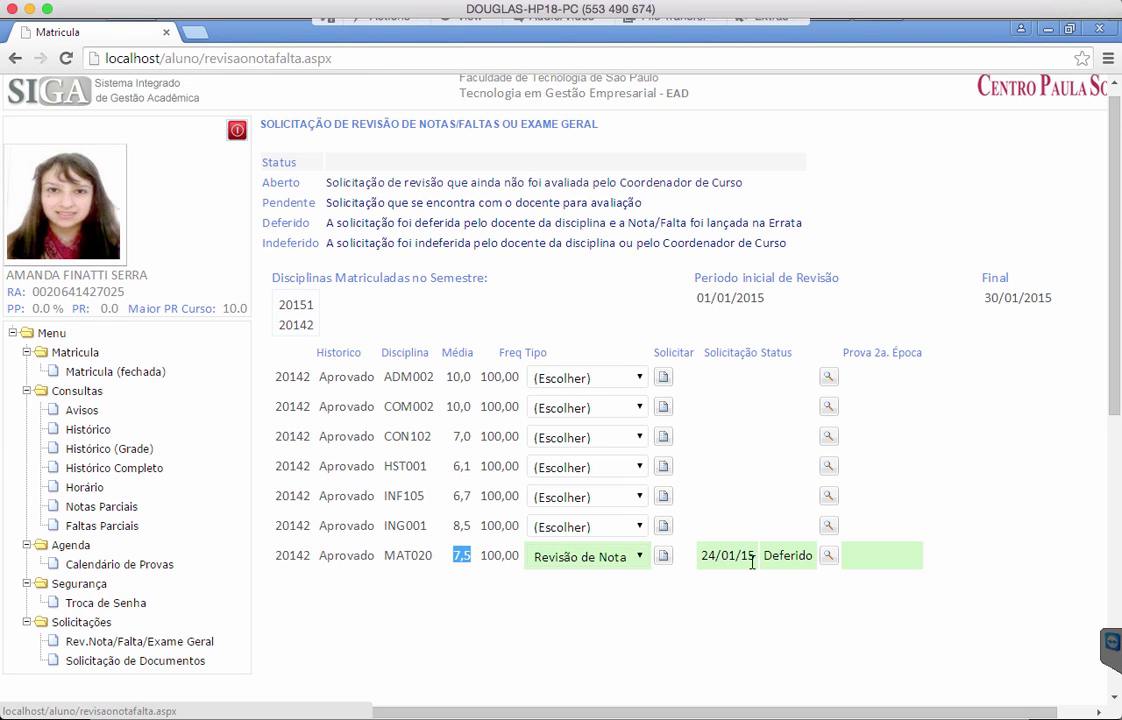
pyautogui.scroll(1, 752, 562)
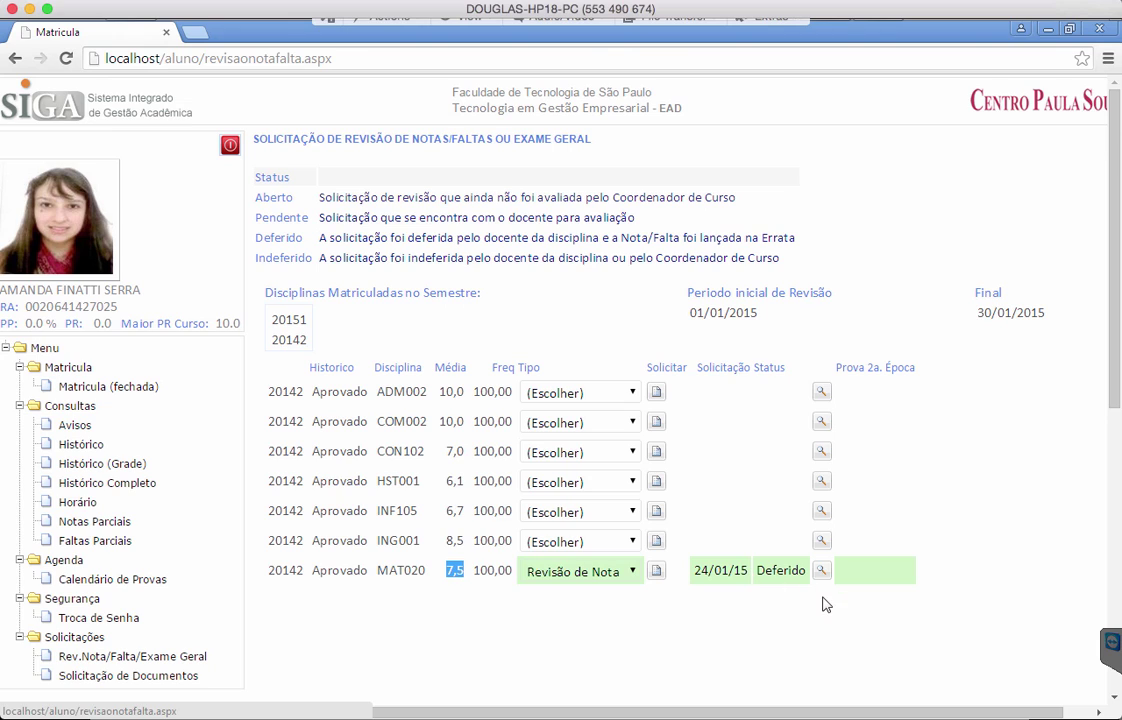
pyautogui.moveTo(824, 579)
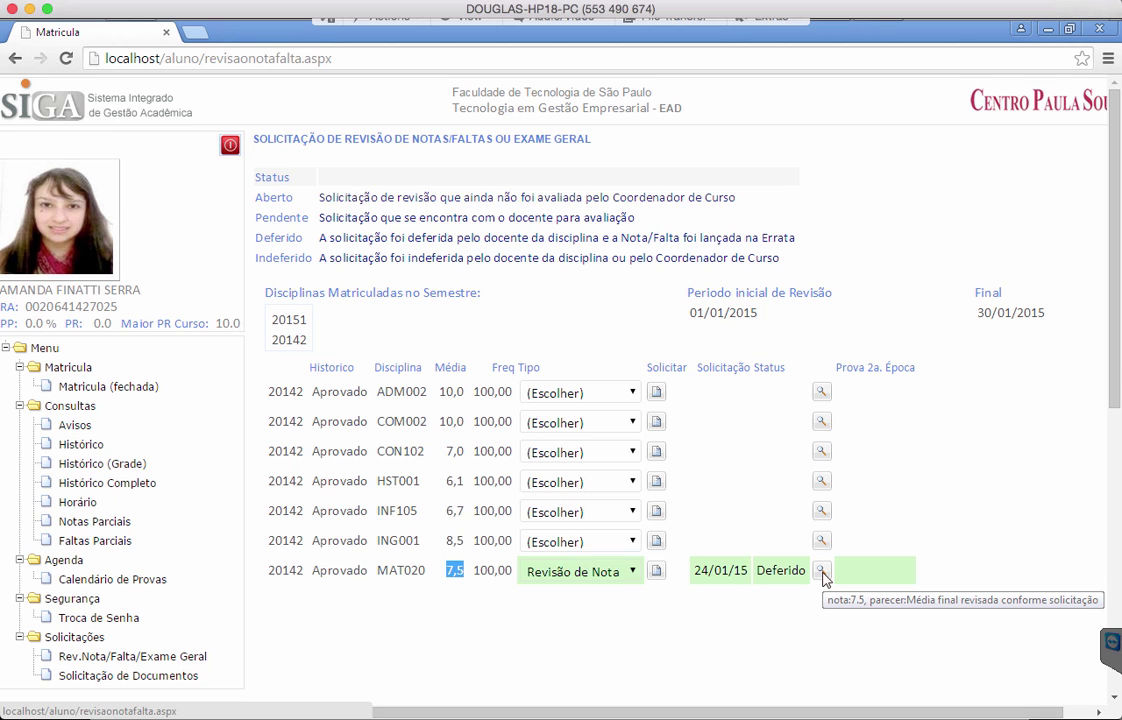
pyautogui.click(690, 606)
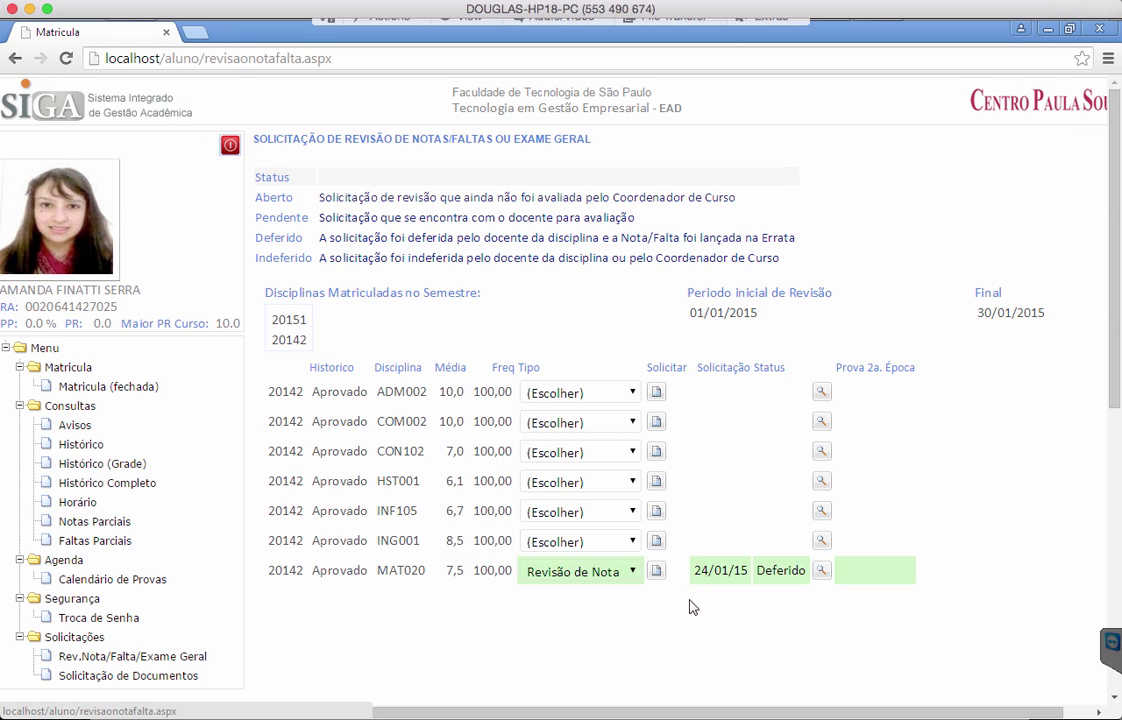
pyautogui.hscroll(-1, 421, 643)
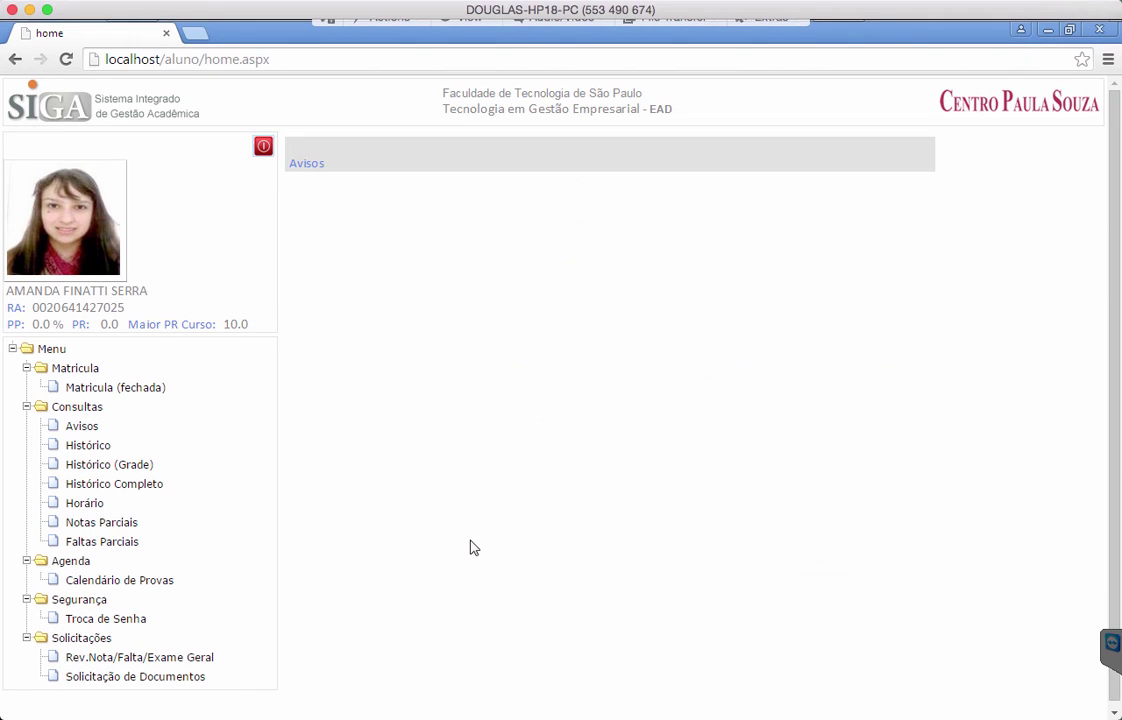
# - From the home page, open the grade review requests again and read the opinion attached to the MAT020 decision
pyautogui.click(108, 659)
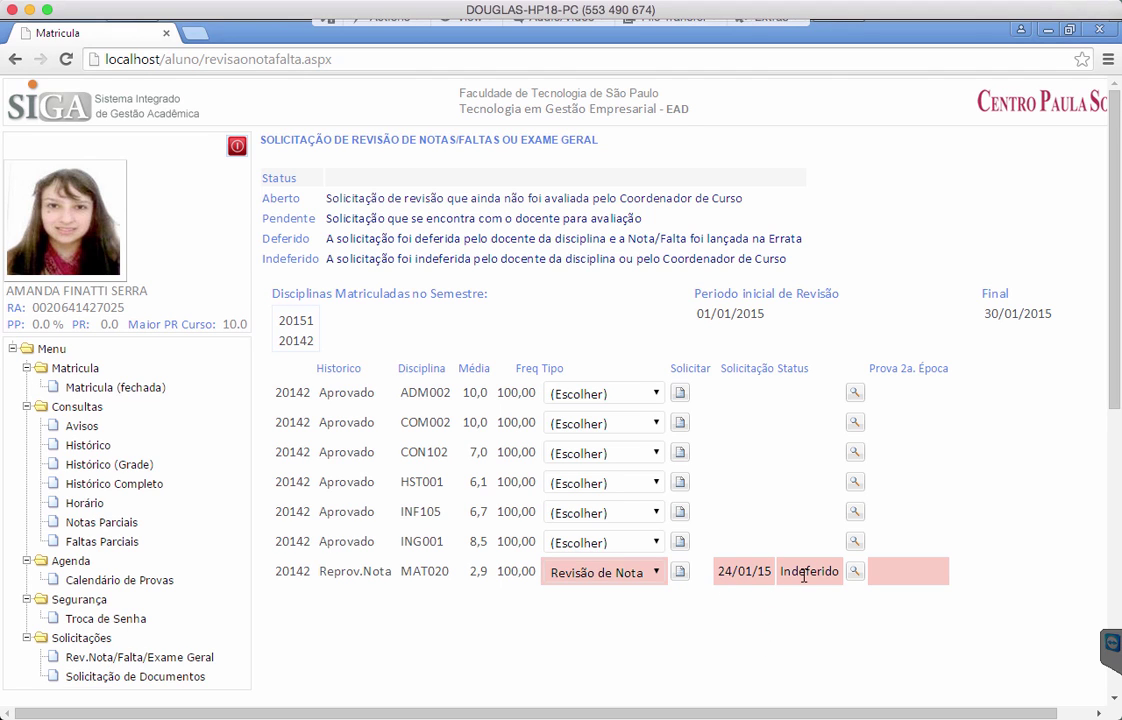
pyautogui.moveTo(857, 574)
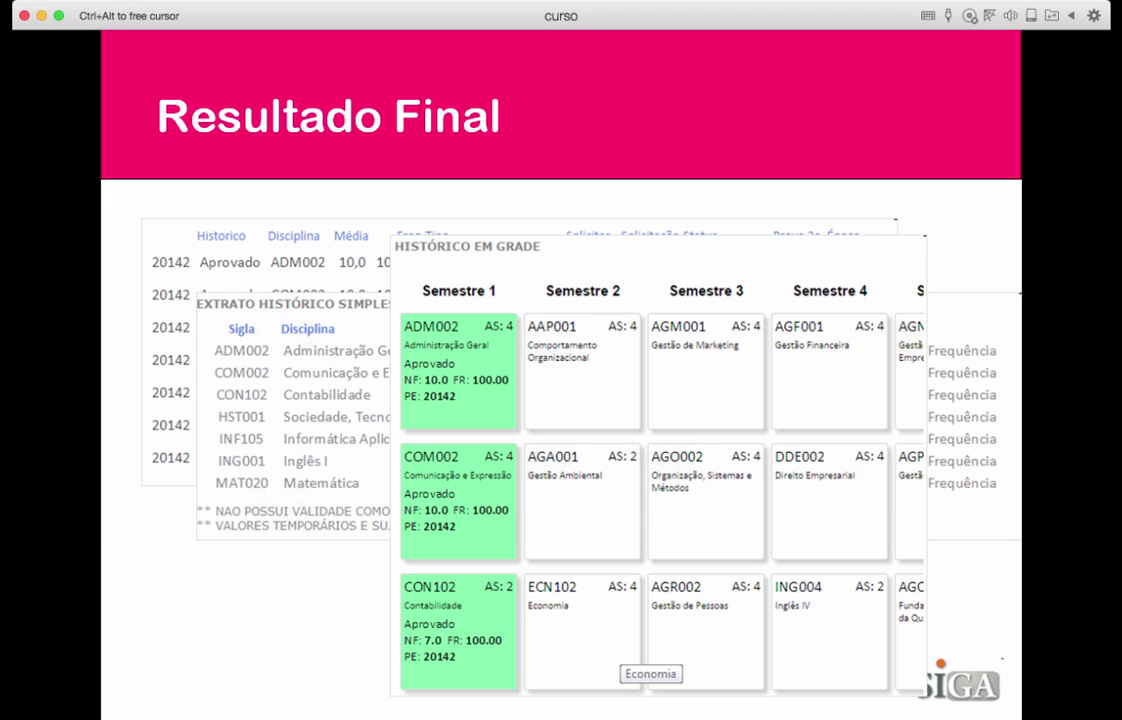
# - Return to the SIGA browser window and check MAT020's average in the review list and the simple Histórico
pyautogui.hotkey('ctrl', 'alt')
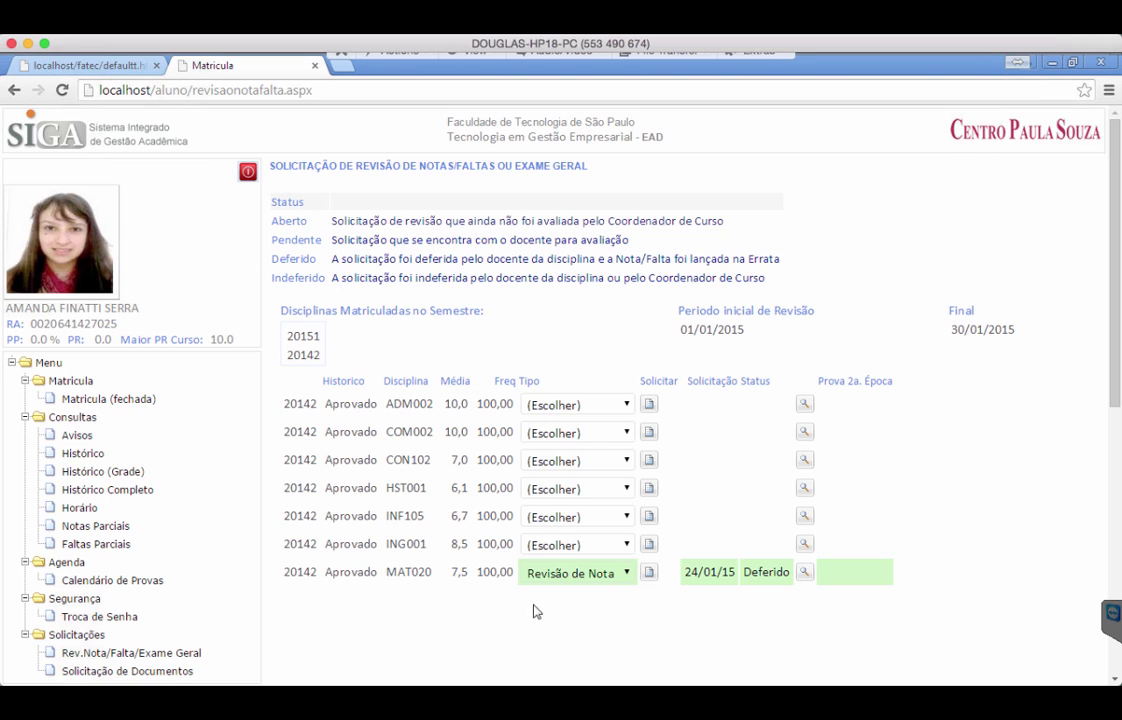
pyautogui.doubleClick(461, 569)
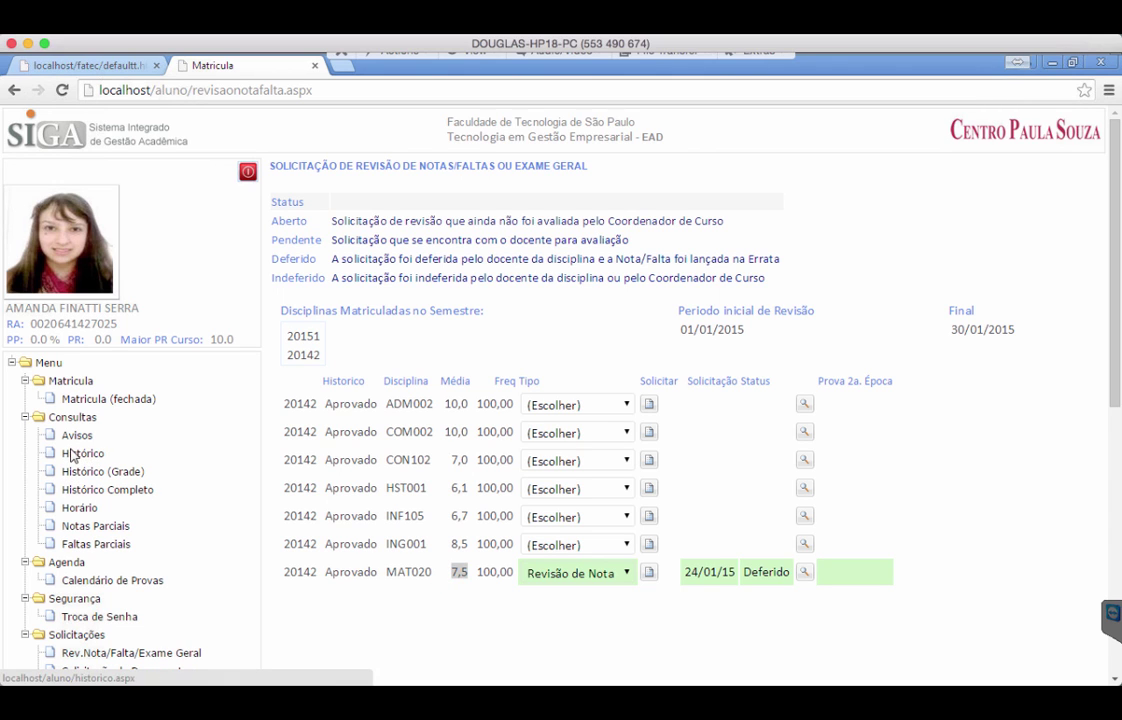
pyautogui.click(72, 455)
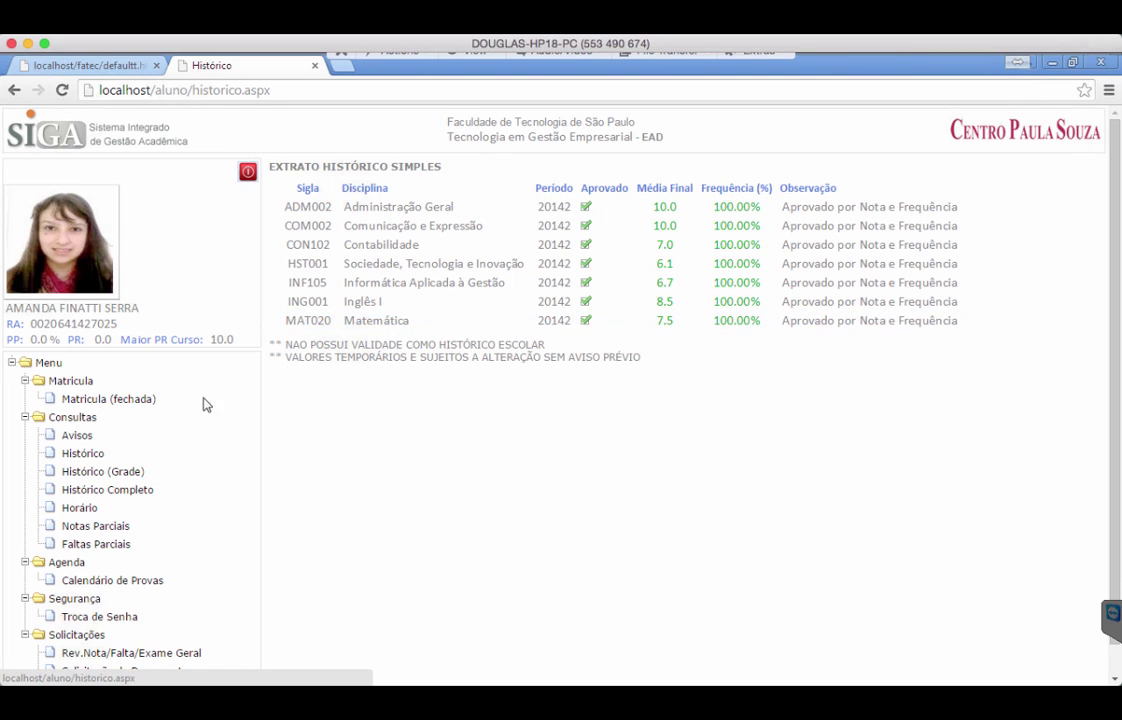
# - Examine the MAT020 result in Histórico (Grade) and open Histórico Completo to compare it
pyautogui.click(102, 474)
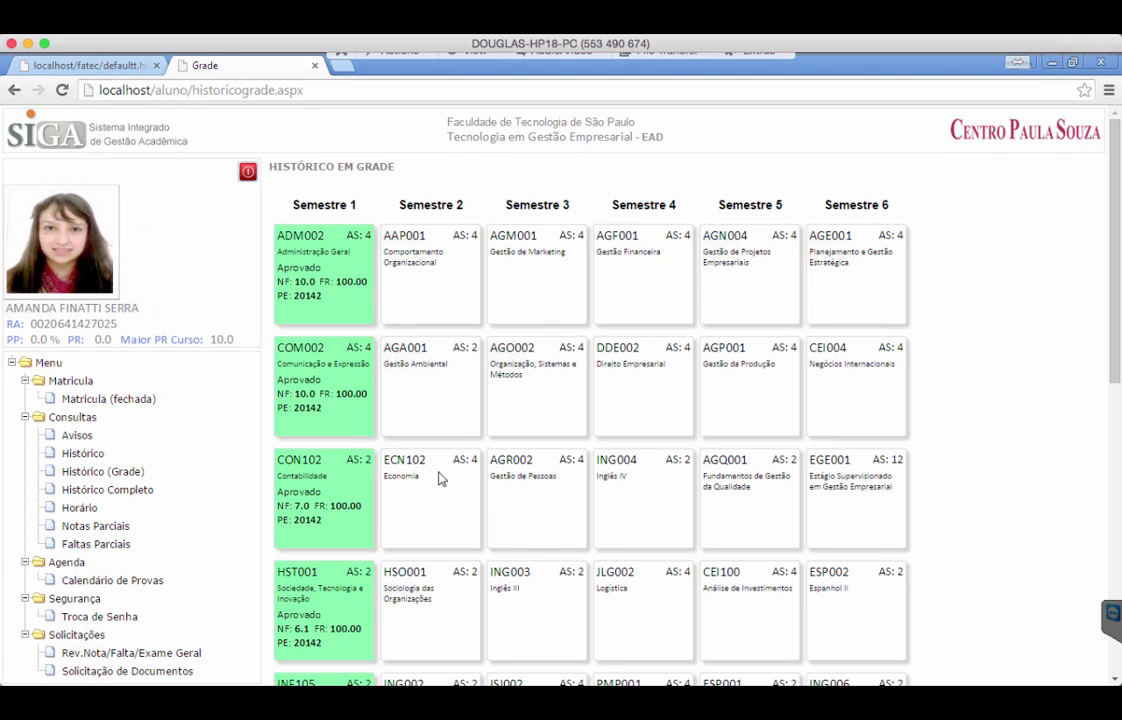
pyautogui.scroll(-5, 610, 476)
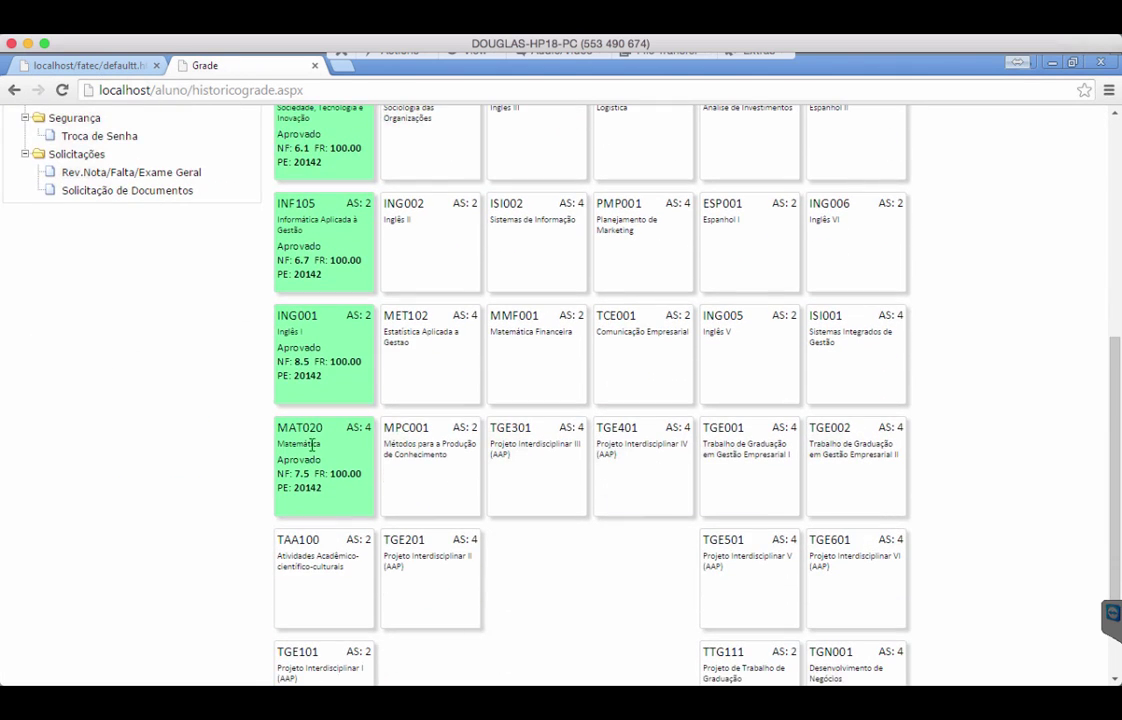
pyautogui.doubleClick(300, 461)
pyautogui.scroll(1, 315, 462)
pyautogui.scroll(4, 316, 462)
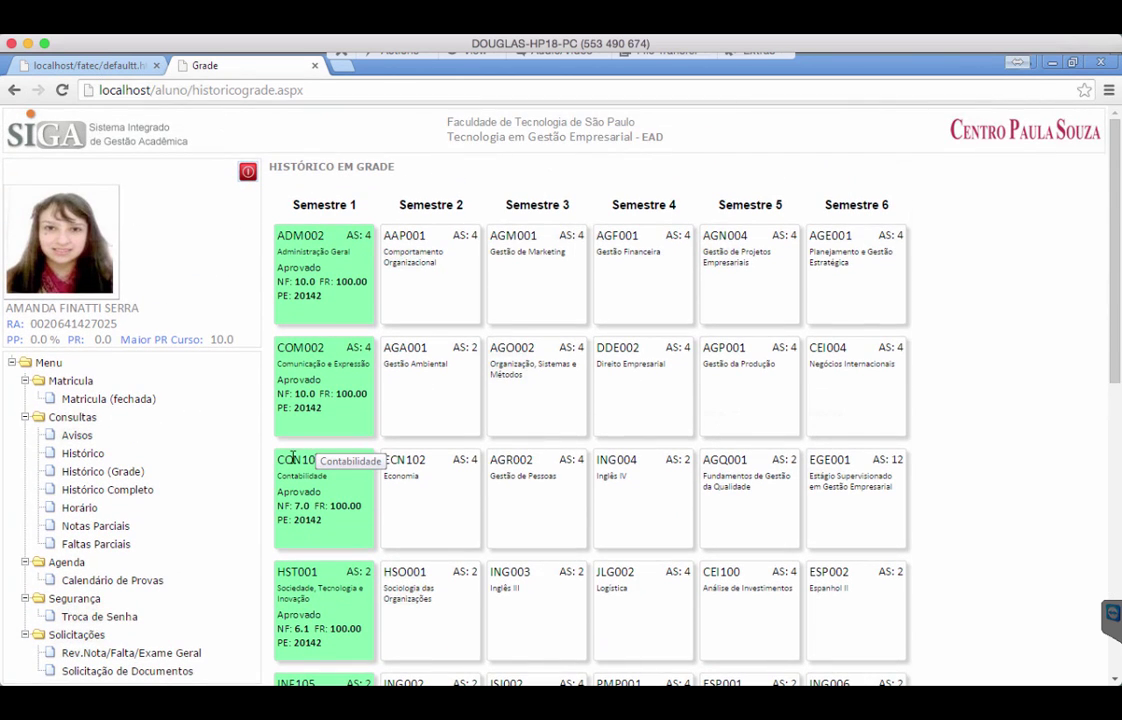
pyautogui.click(118, 491)
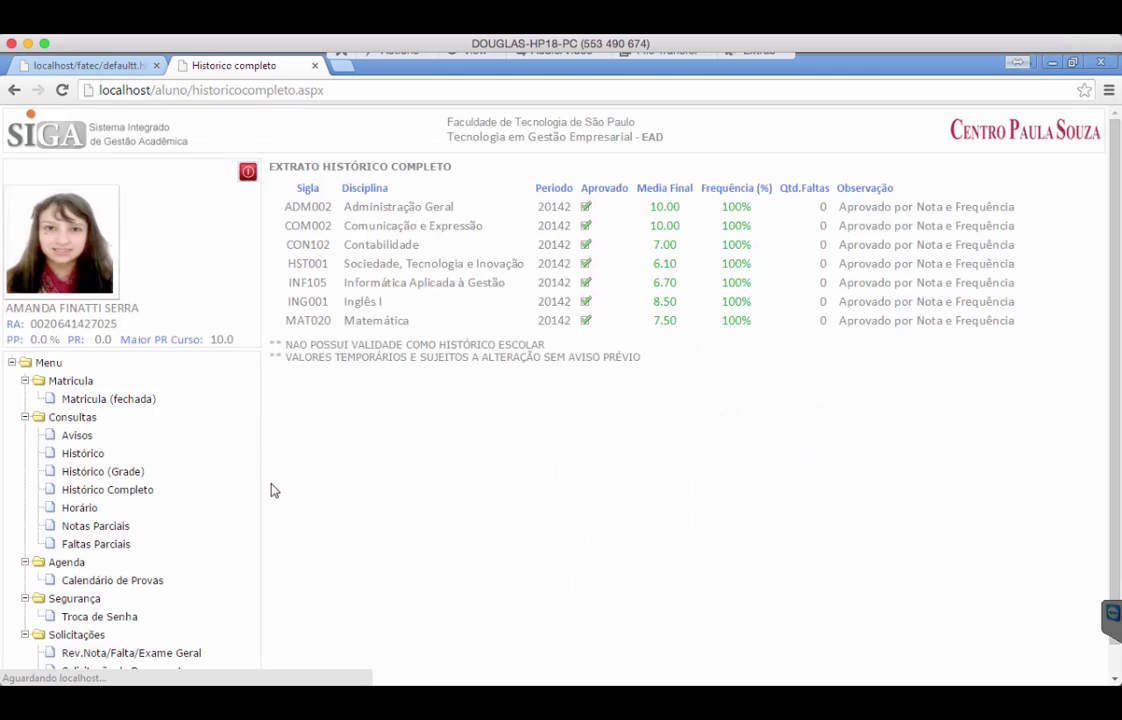